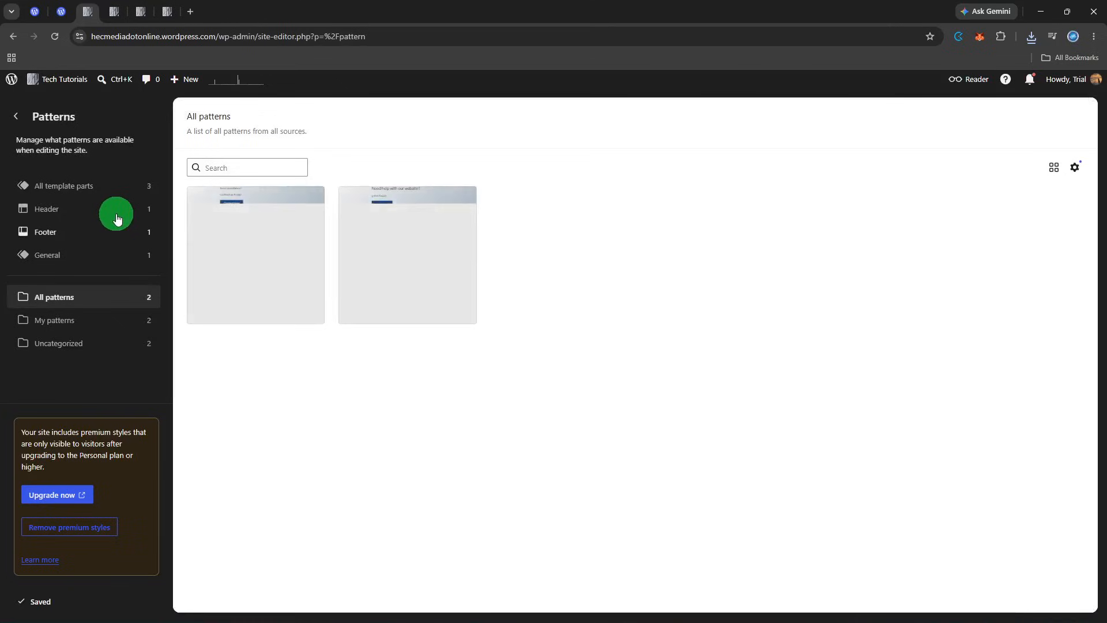
# Open the header template part for editing and select its Header Container group
pyautogui.click(114, 214)
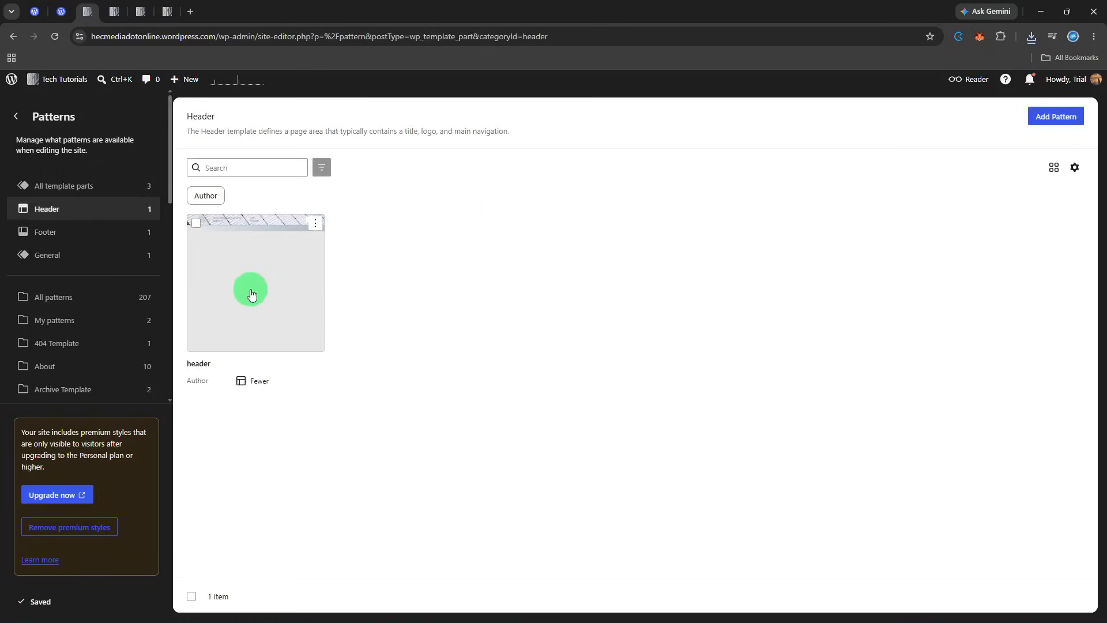
pyautogui.click(251, 293)
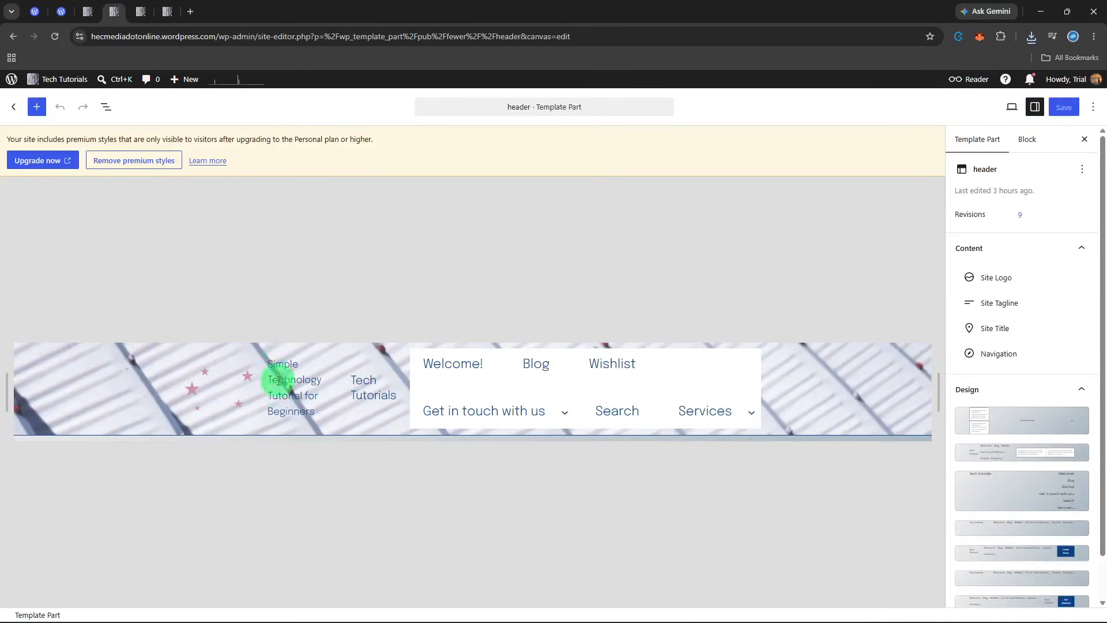
pyautogui.click(266, 423)
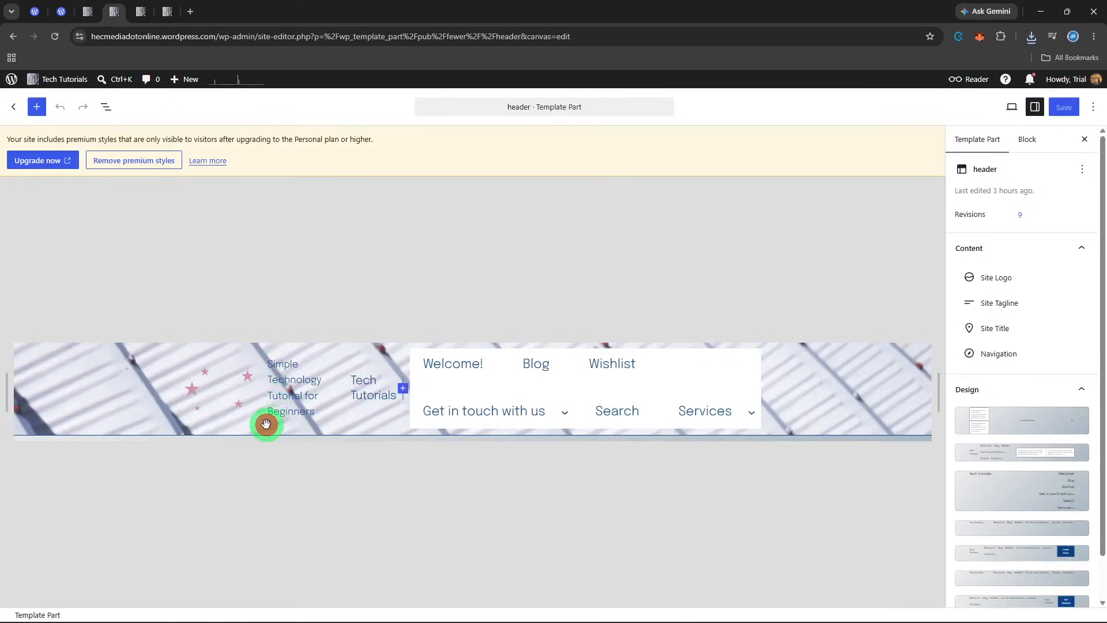
pyautogui.click(113, 403)
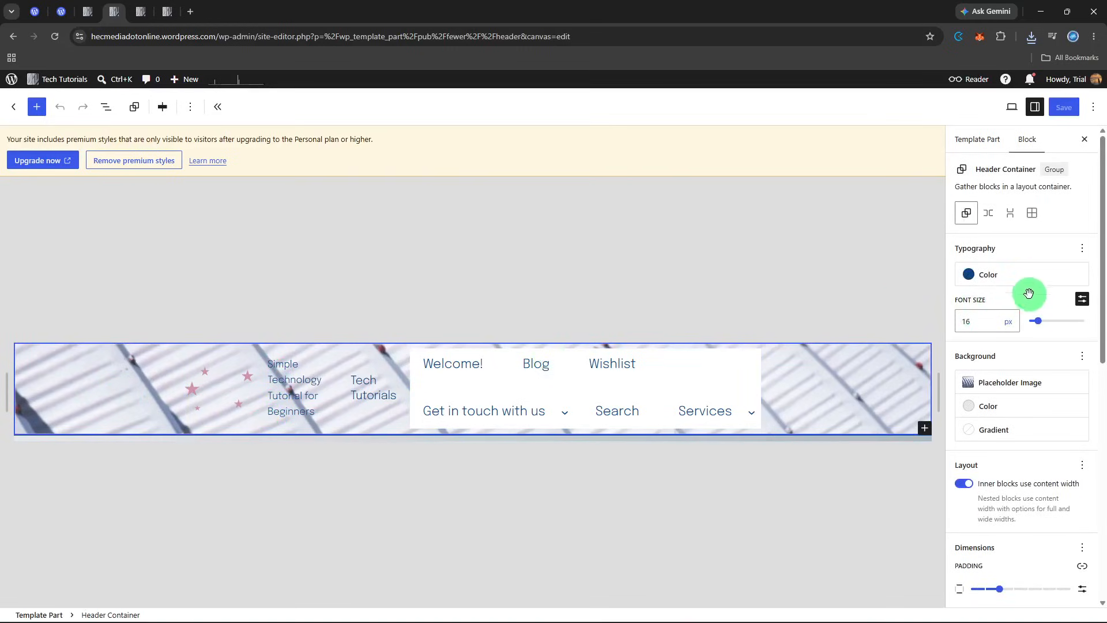
# Set the focal point of the header container's background image to 100% left and 0% top
pyautogui.click(1020, 384)
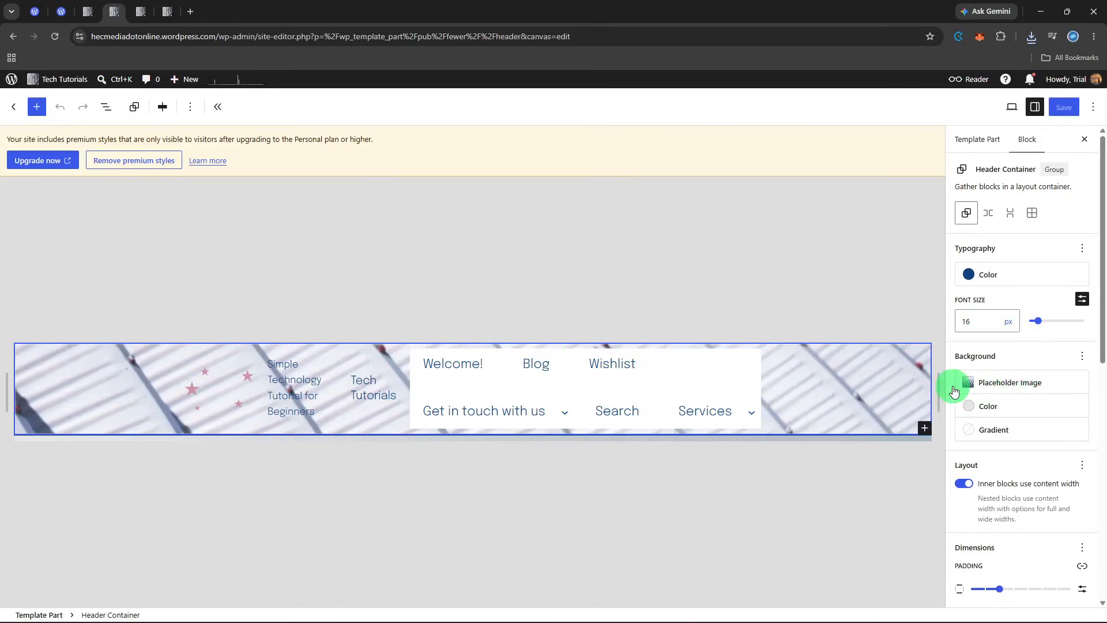
pyautogui.scroll(-2, 971, 374)
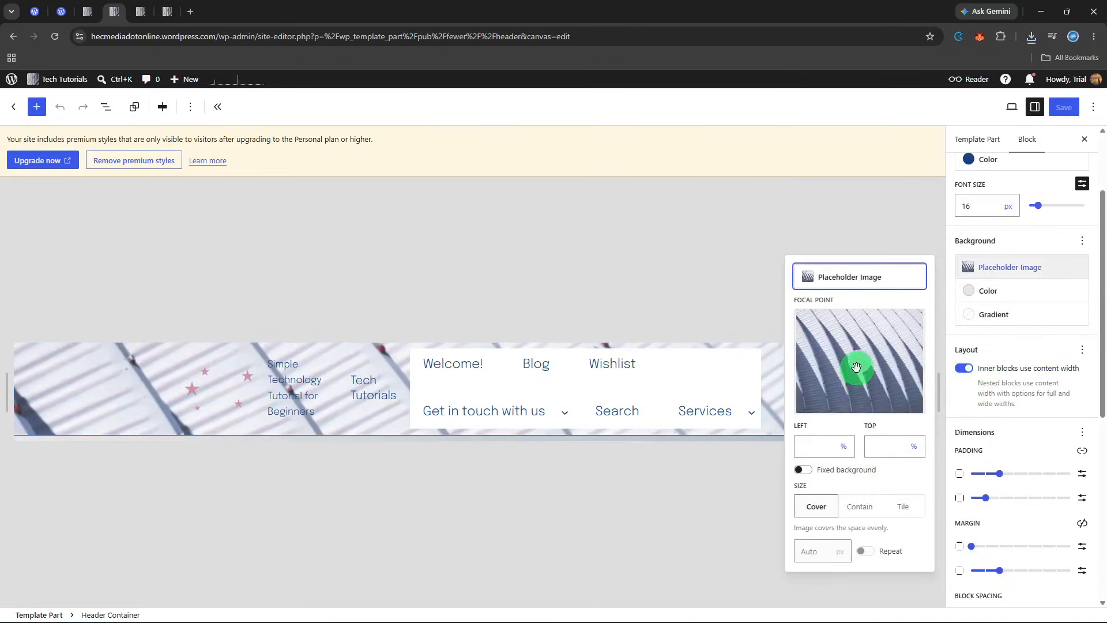
pyautogui.moveTo(856, 367); pyautogui.dragTo(931, 302)
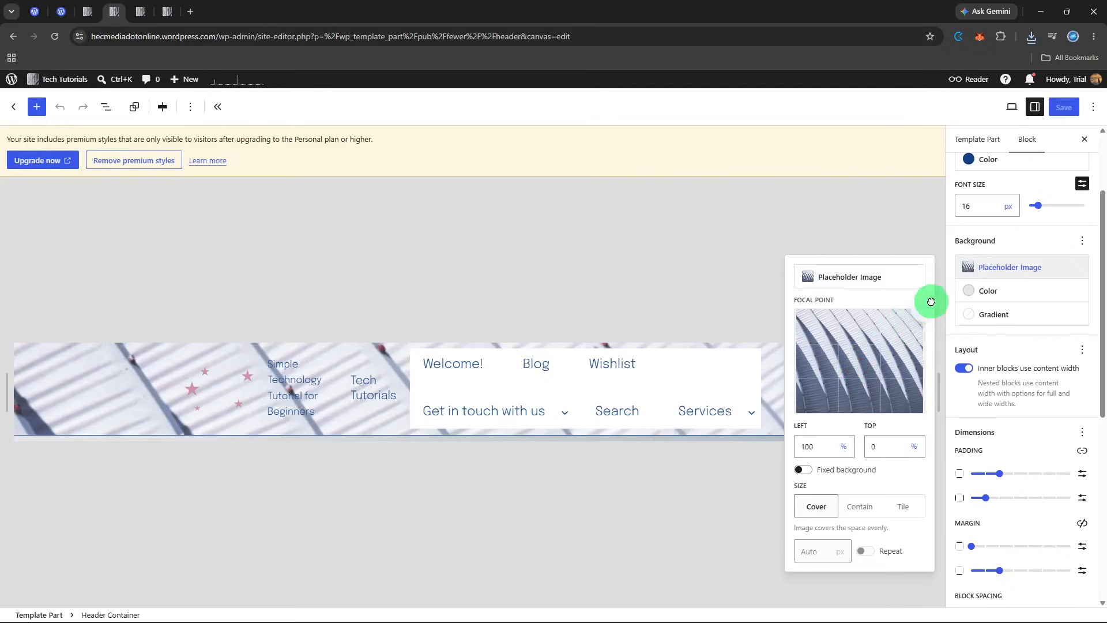
# Clear the header container's background color and remove its background image
pyautogui.click(1034, 299)
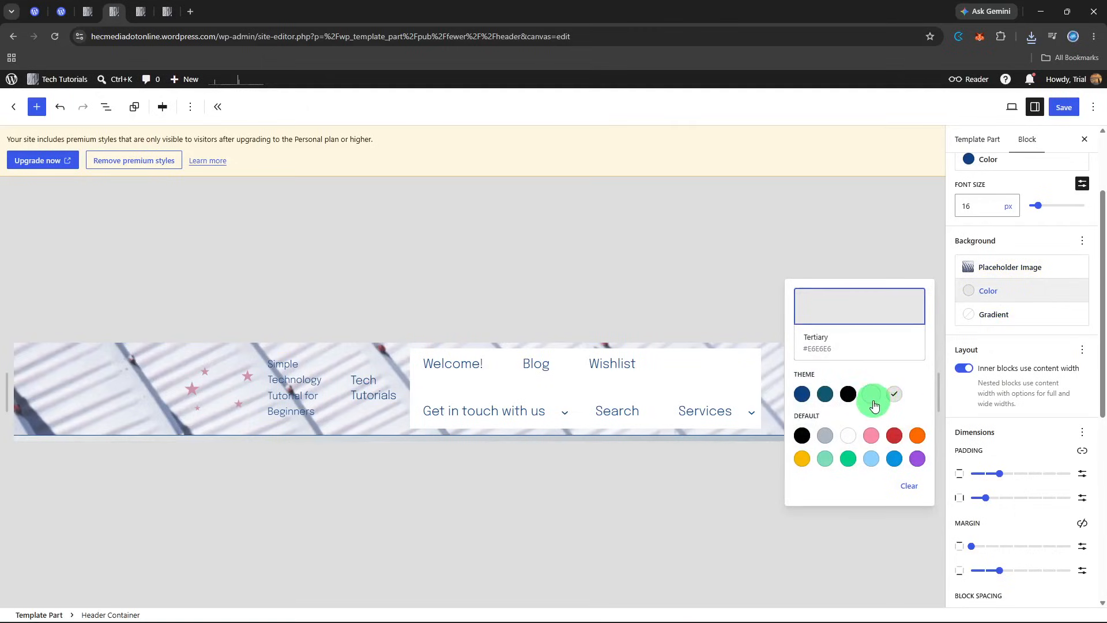
pyautogui.click(914, 484)
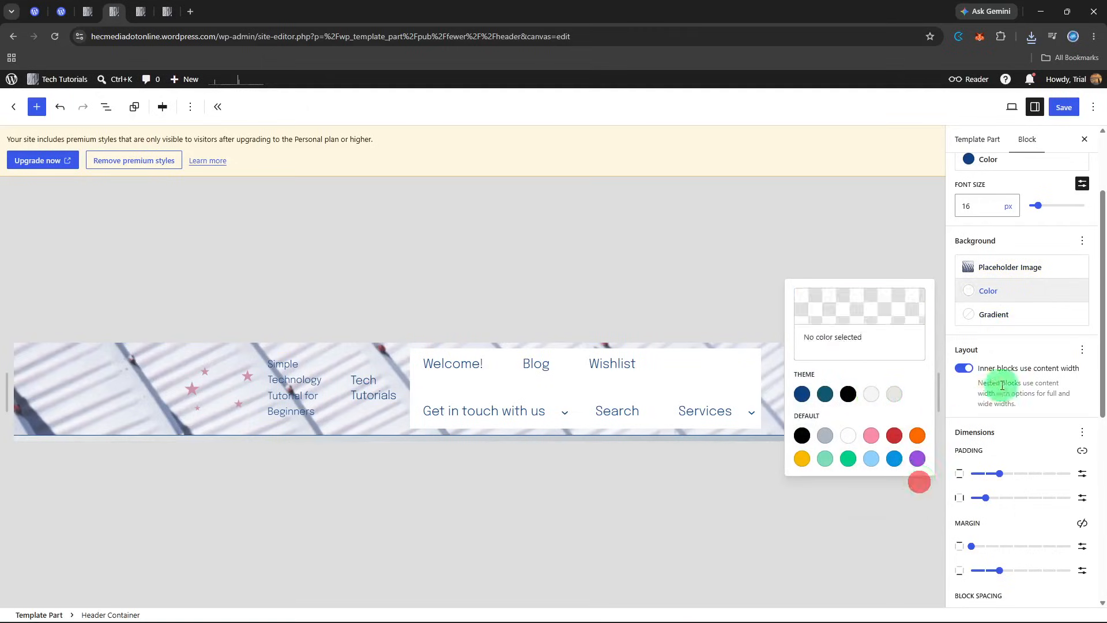
pyautogui.click(1053, 270)
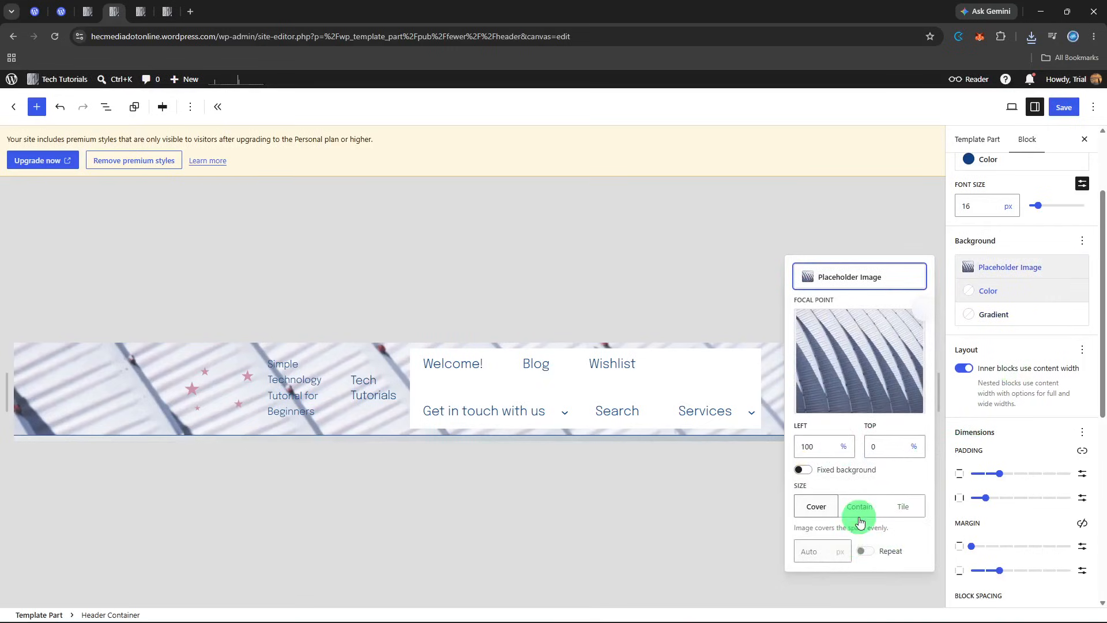
pyautogui.click(1033, 319)
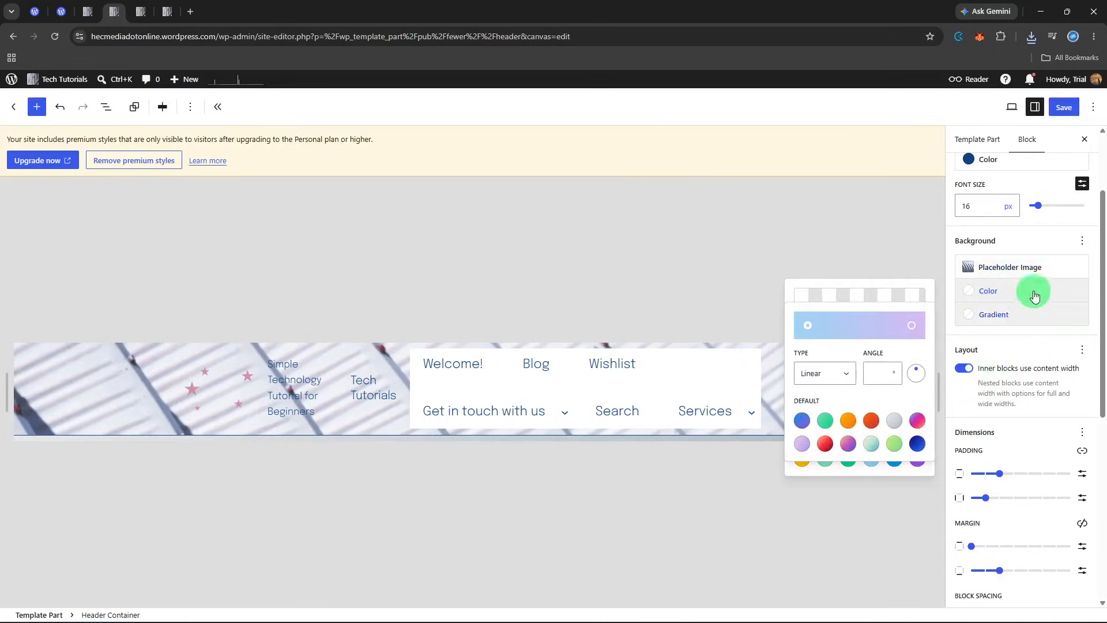
pyautogui.click(1038, 274)
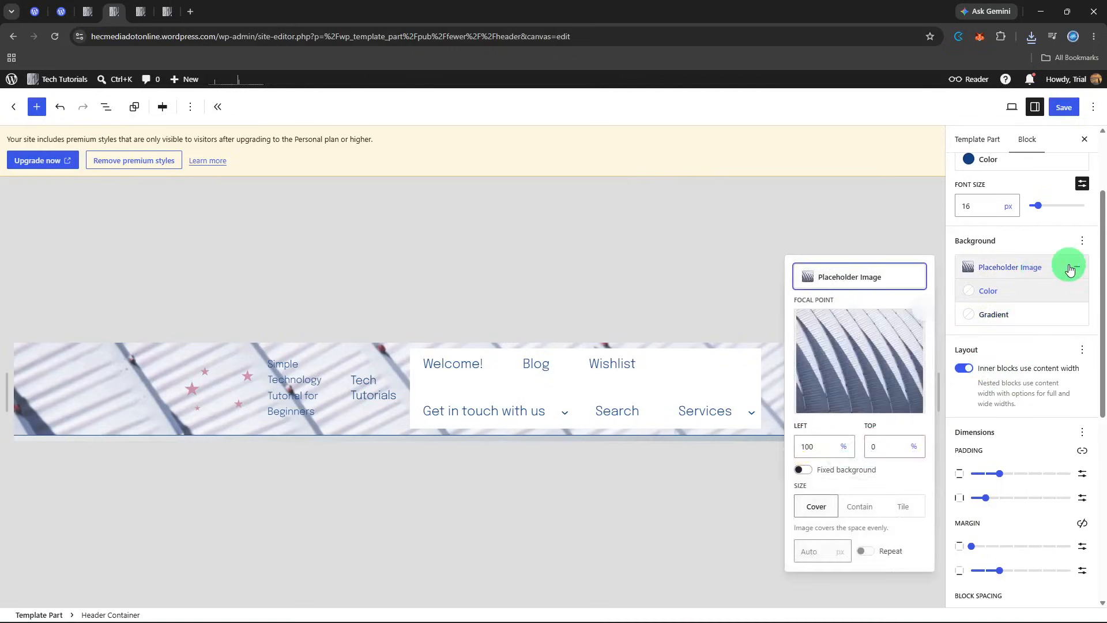
pyautogui.click(1080, 267)
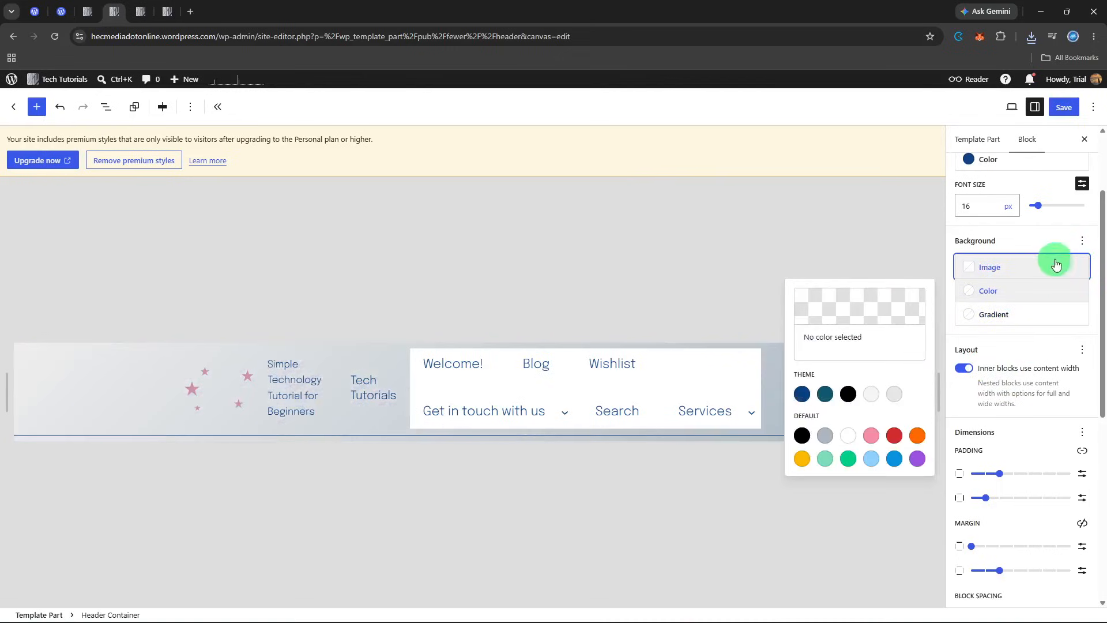
pyautogui.click(1036, 248)
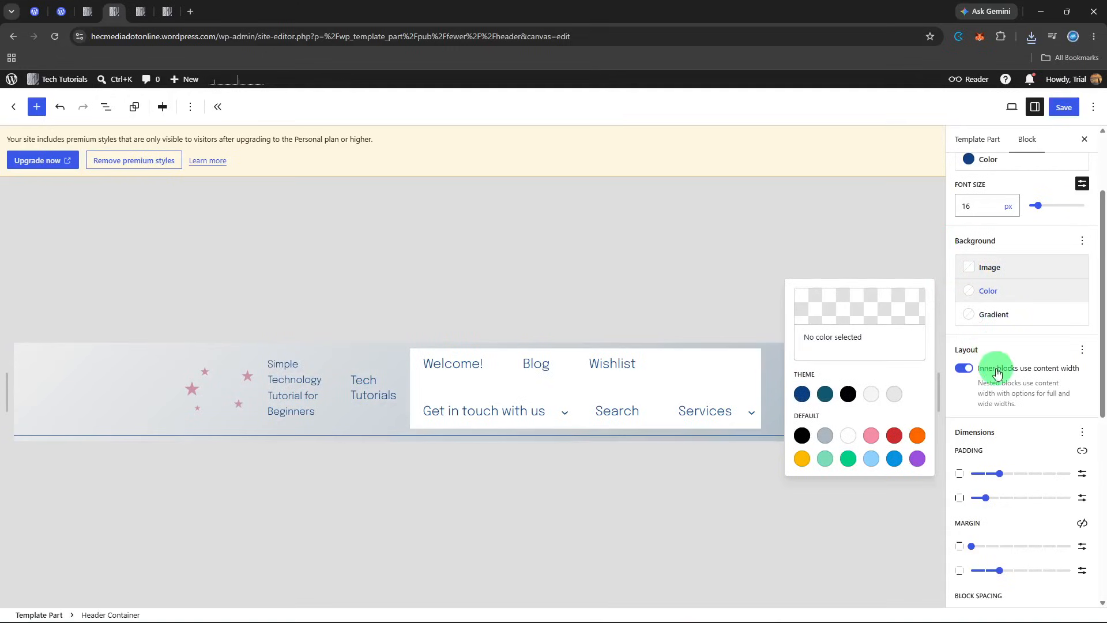
# Turn the content width setting for the header container's inner blocks off and back on
pyautogui.click(964, 368)
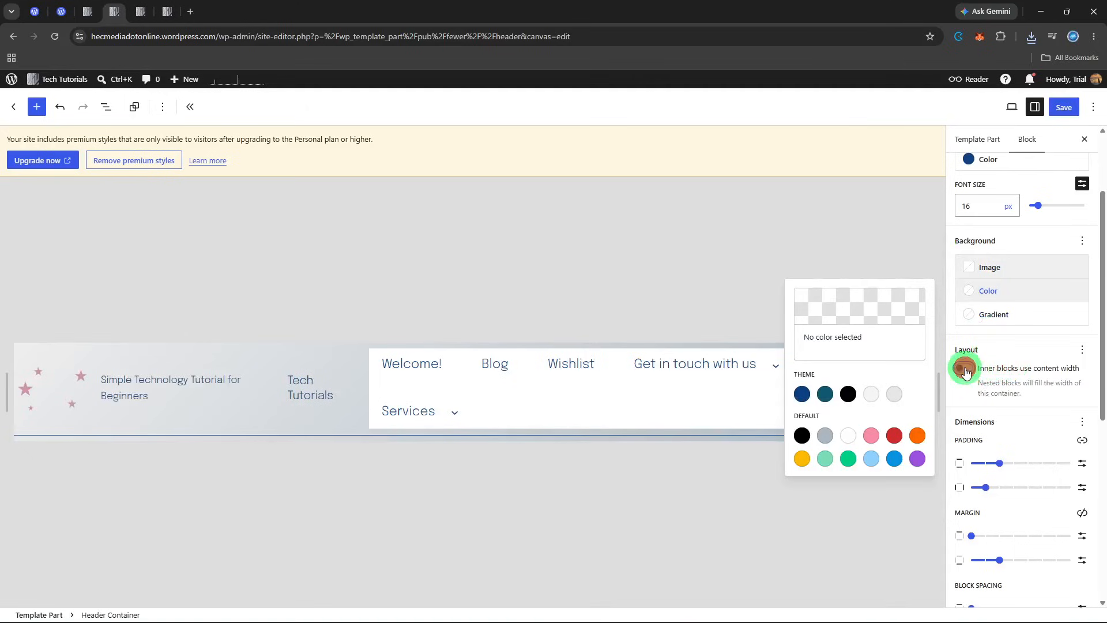
pyautogui.click(964, 369)
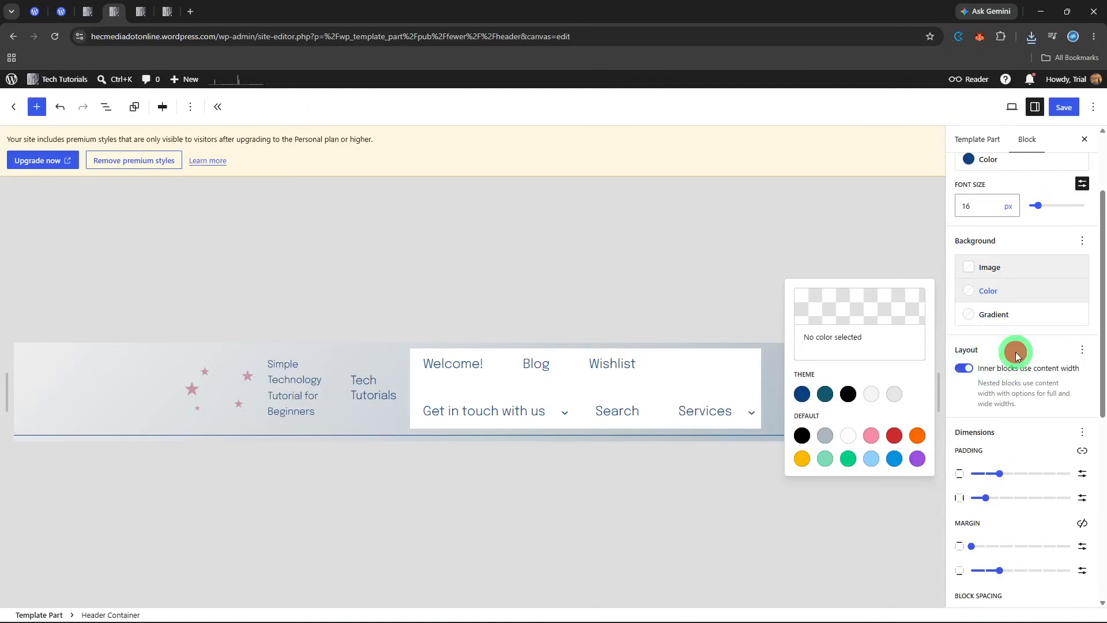
pyautogui.click(1024, 290)
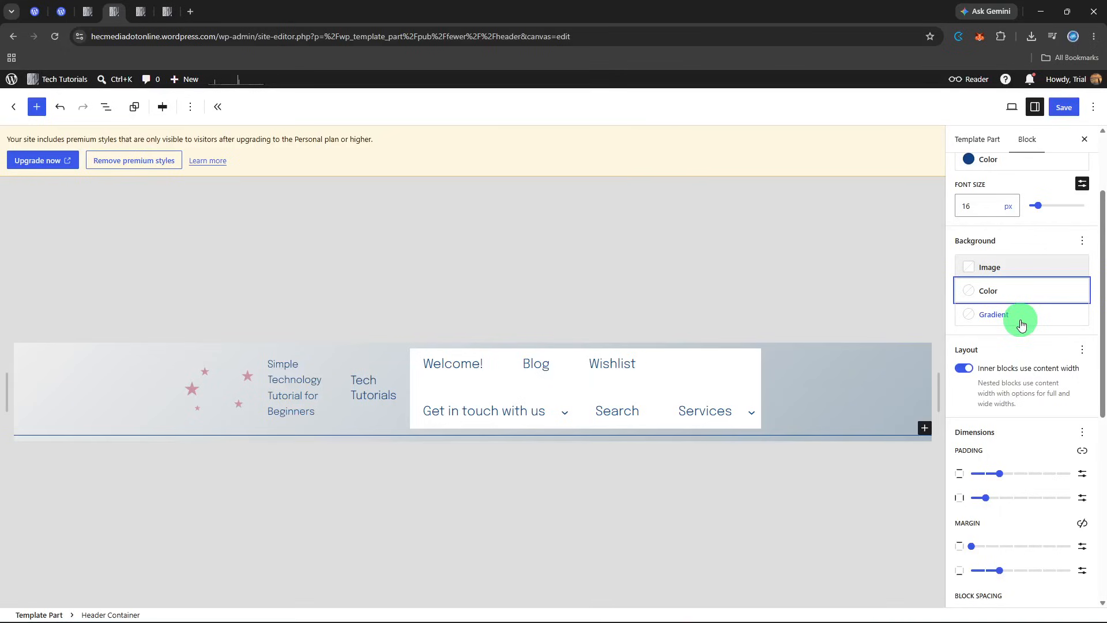
pyautogui.scroll(-6, 1021, 325)
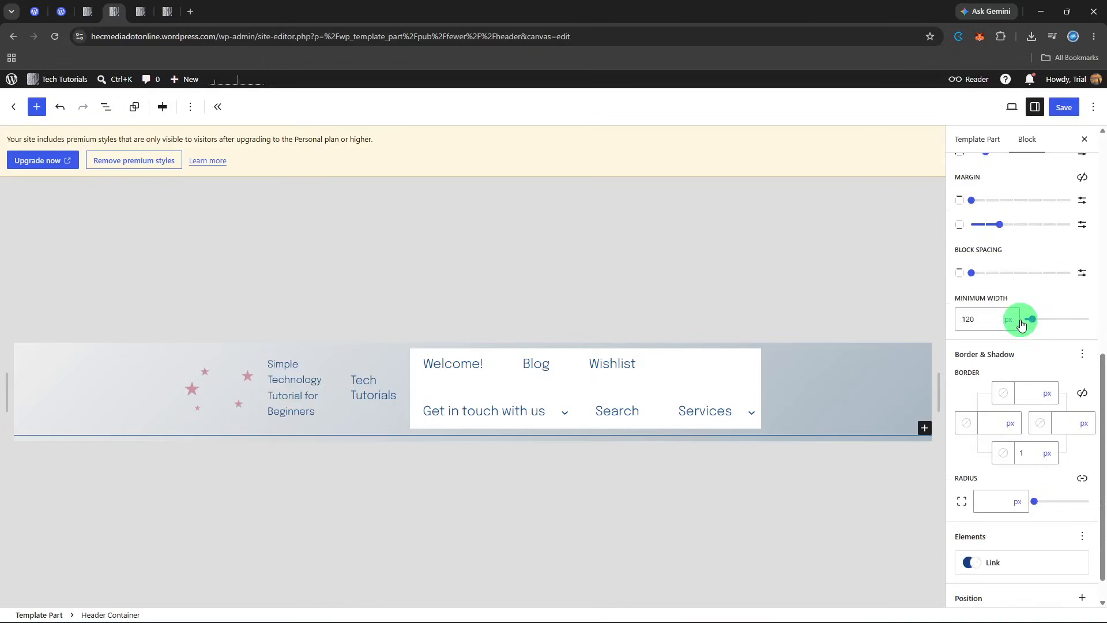
pyautogui.scroll(8, 1019, 319)
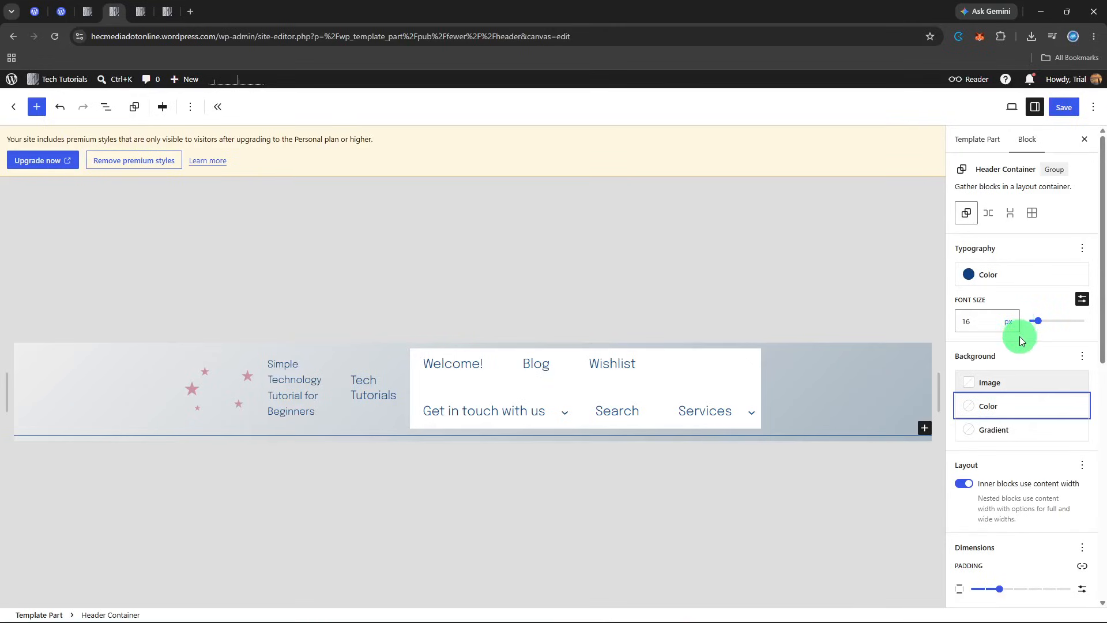
pyautogui.click(1082, 356)
pyautogui.click(1082, 357)
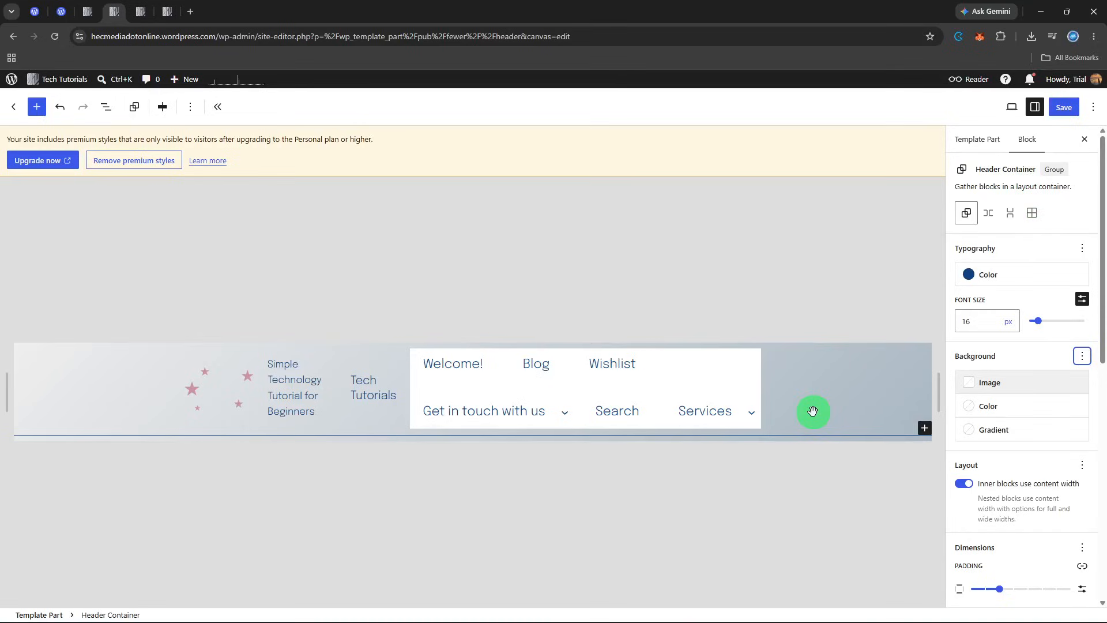
# Set the navigation block's submenu and overlay text color to the black theme color Foreground (#000000) and check it on the Services submenu
pyautogui.click(581, 396)
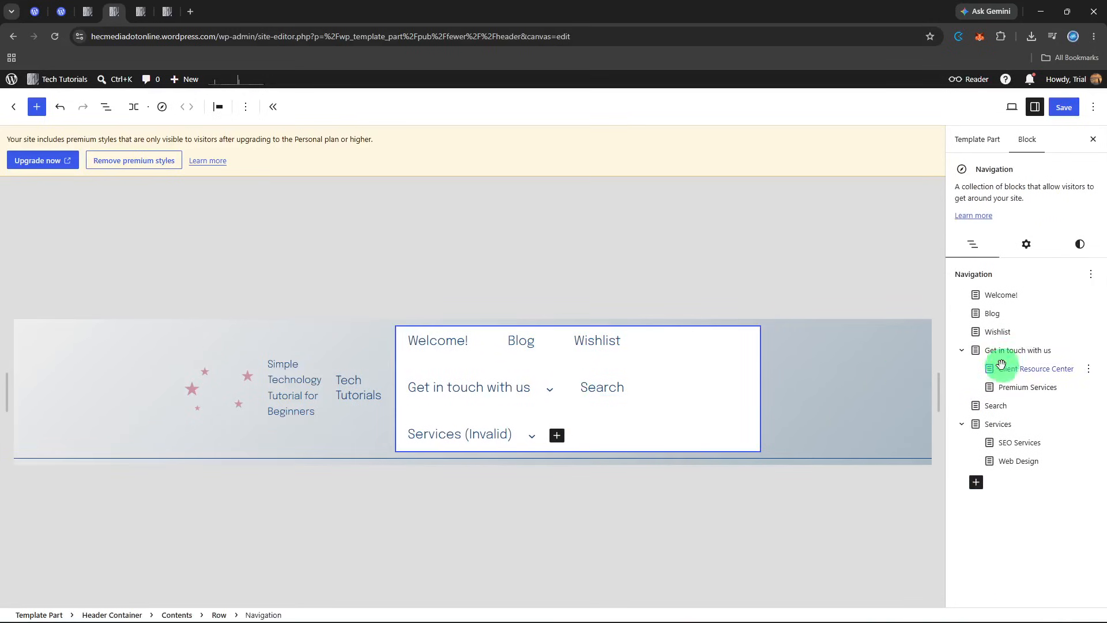
pyautogui.click(1026, 258)
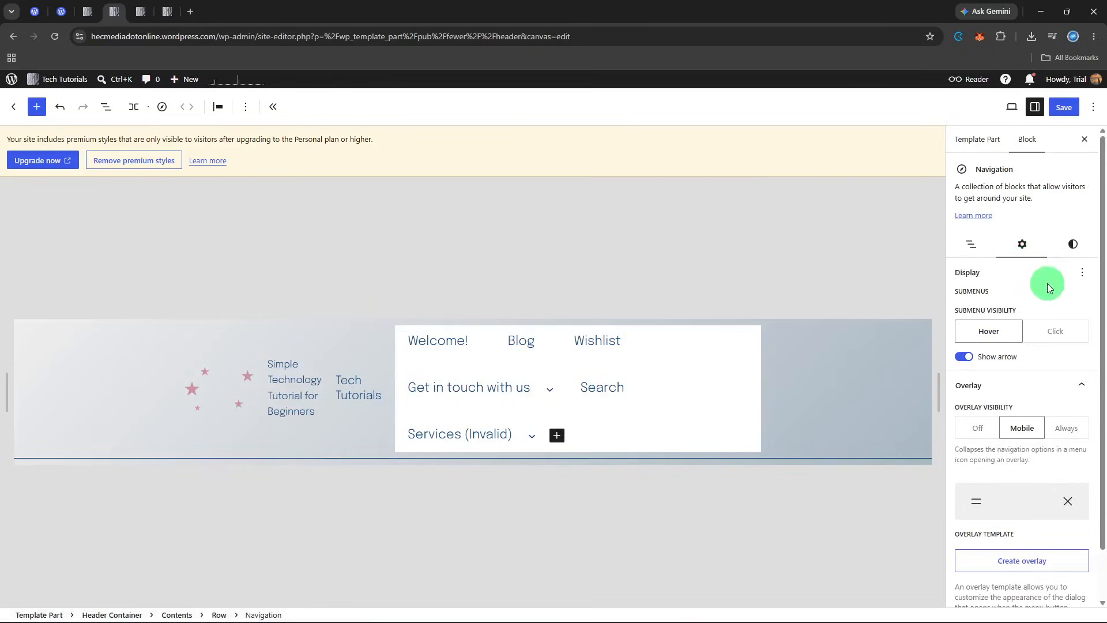
pyautogui.scroll(-1, 1044, 283)
pyautogui.click(1071, 192)
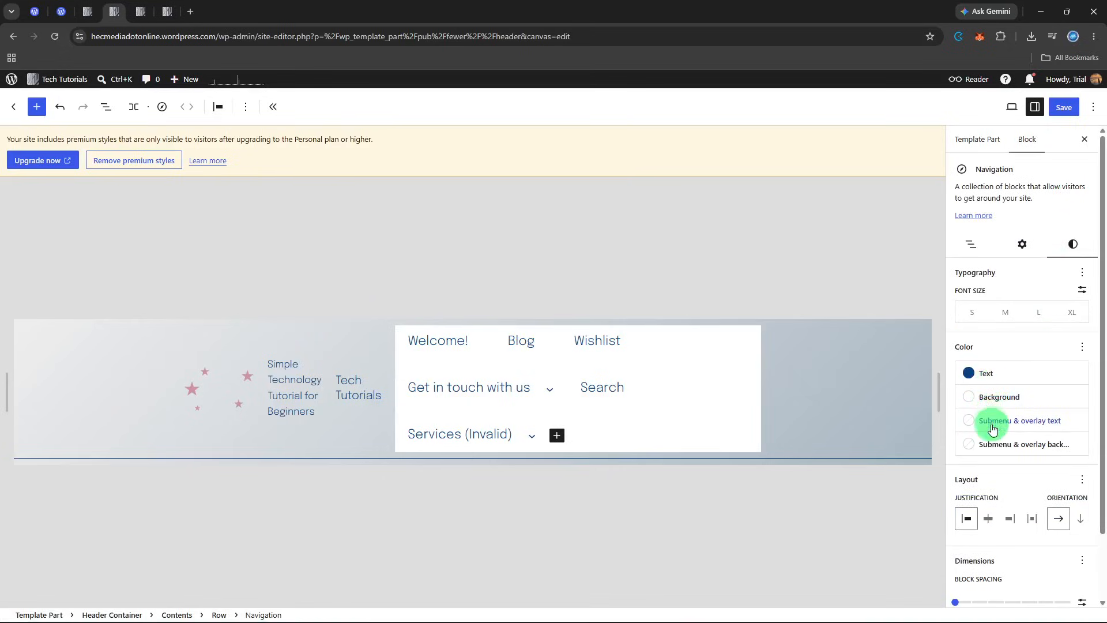
pyautogui.scroll(-1, 991, 428)
pyautogui.click(993, 367)
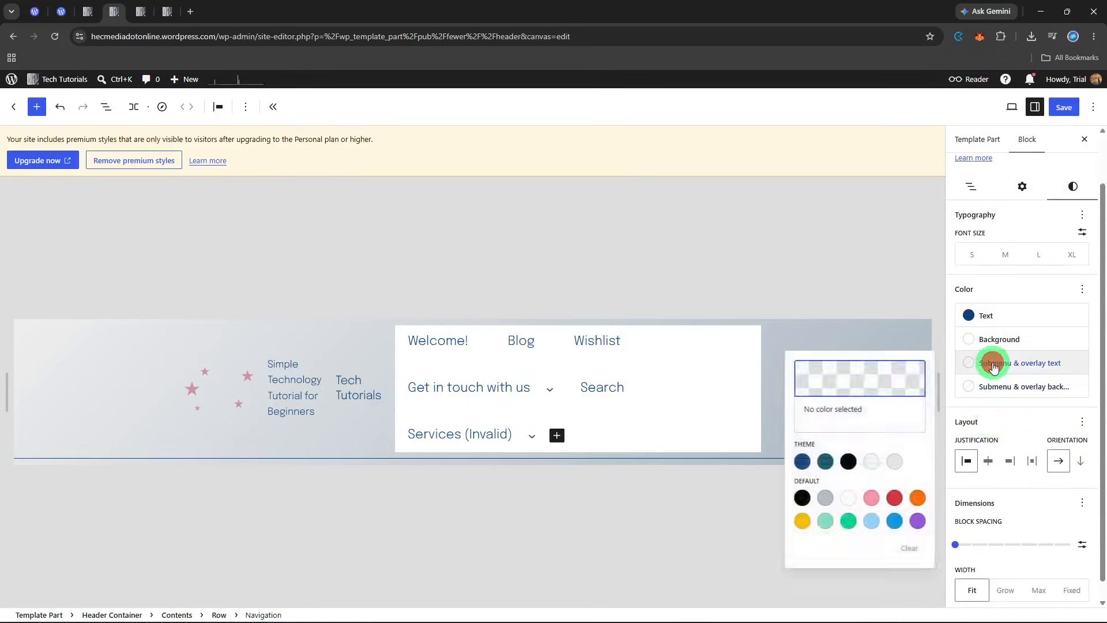
pyautogui.click(844, 464)
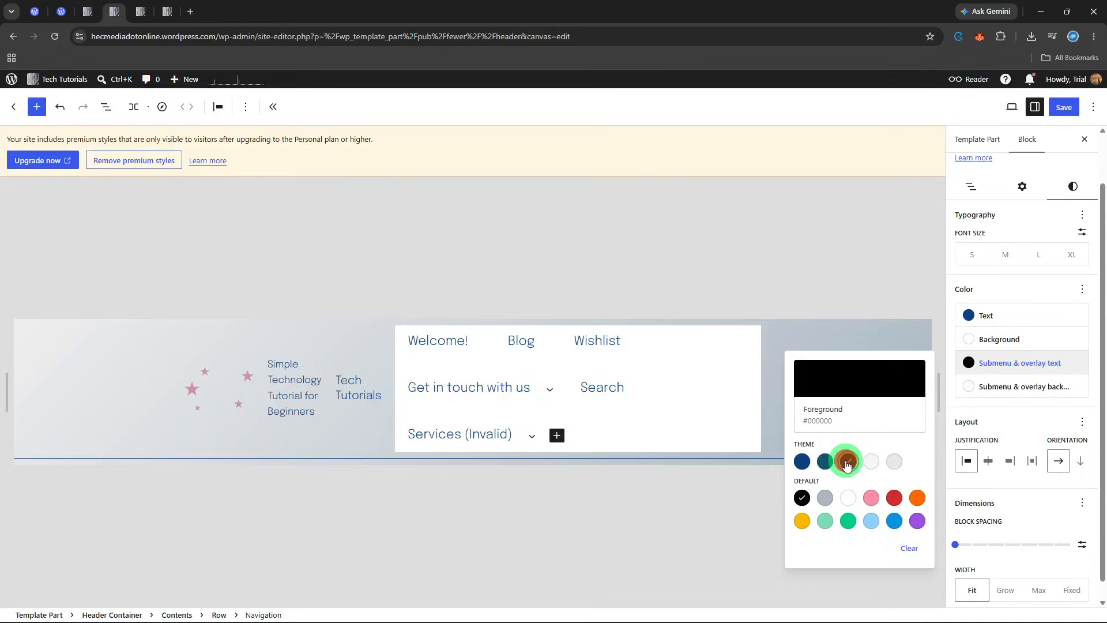
pyautogui.click(1023, 293)
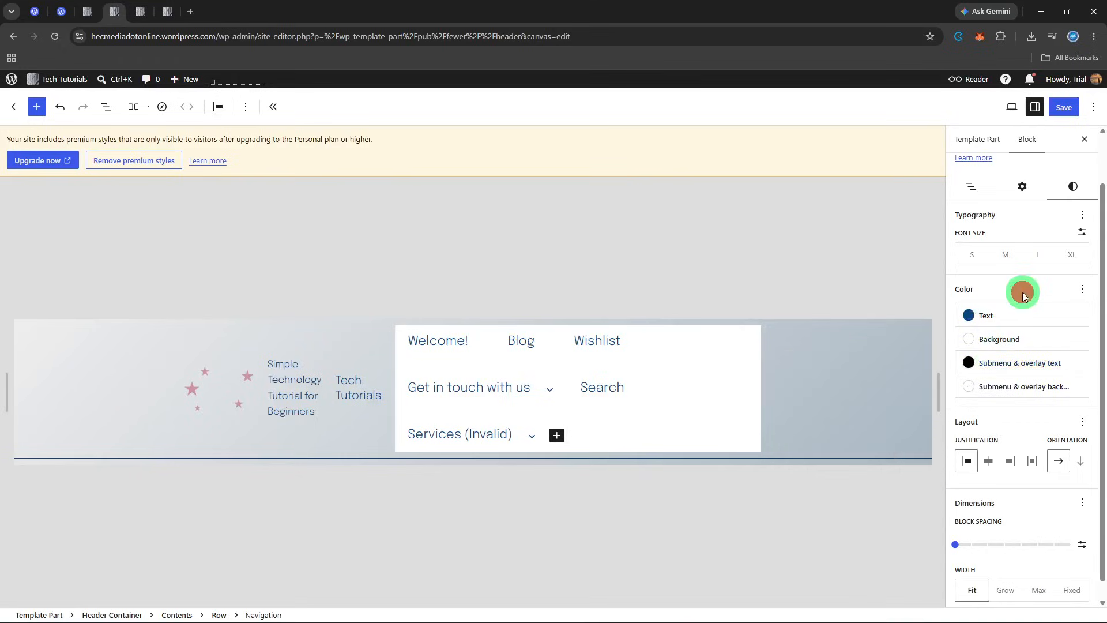
pyautogui.moveTo(523, 441)
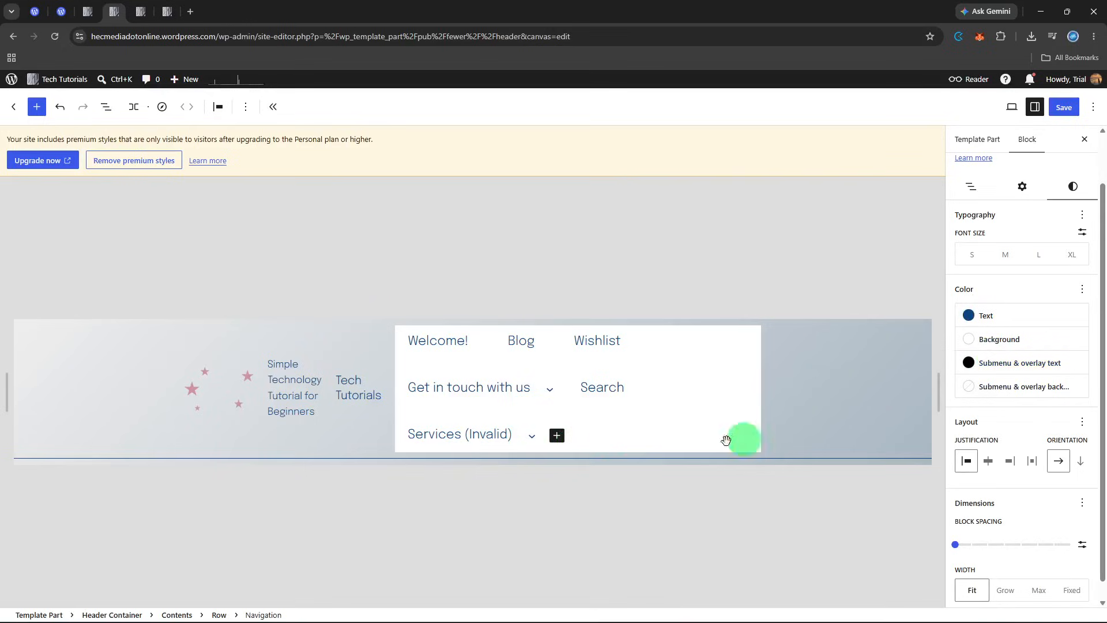
# Try the light theme color Background (#F5F5F5) for the submenu and overlay text, and return it to black
pyautogui.click(1008, 362)
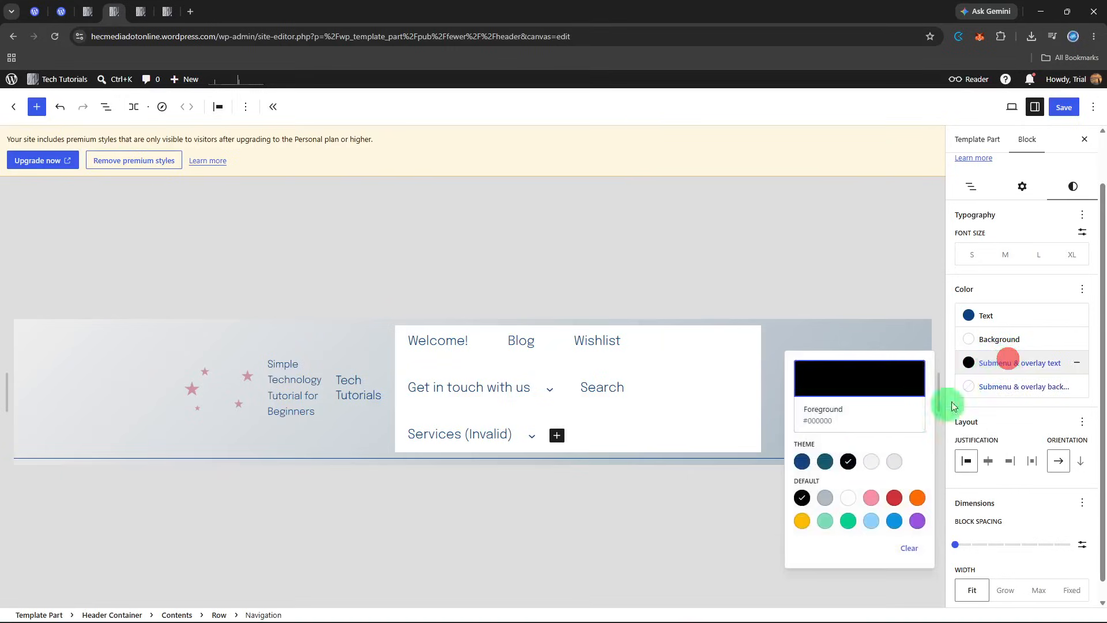
pyautogui.click(869, 461)
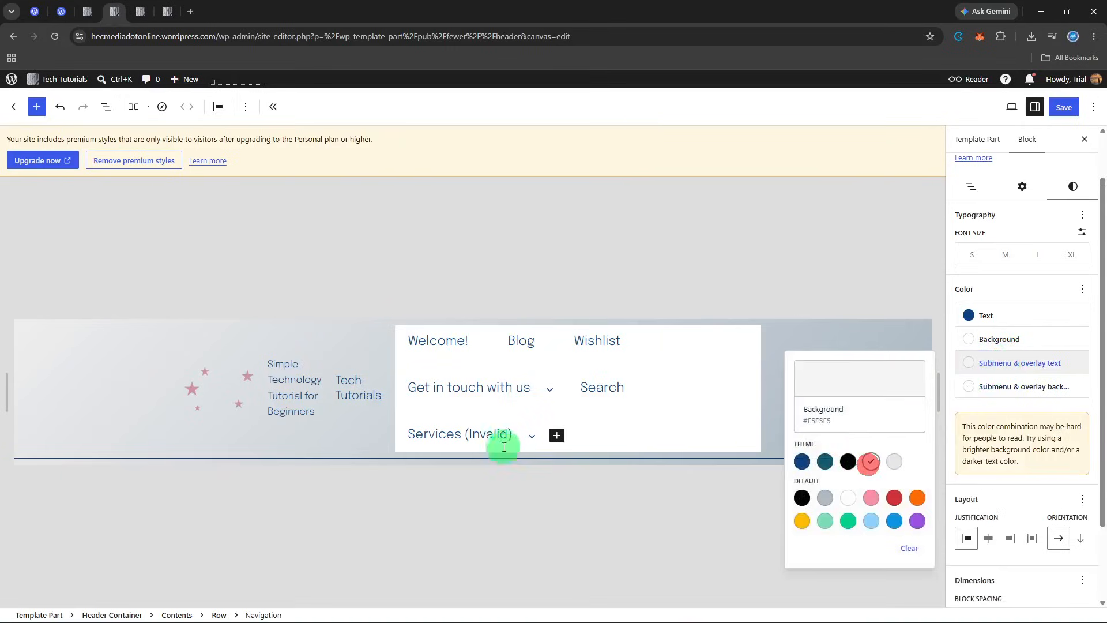
pyautogui.moveTo(504, 445)
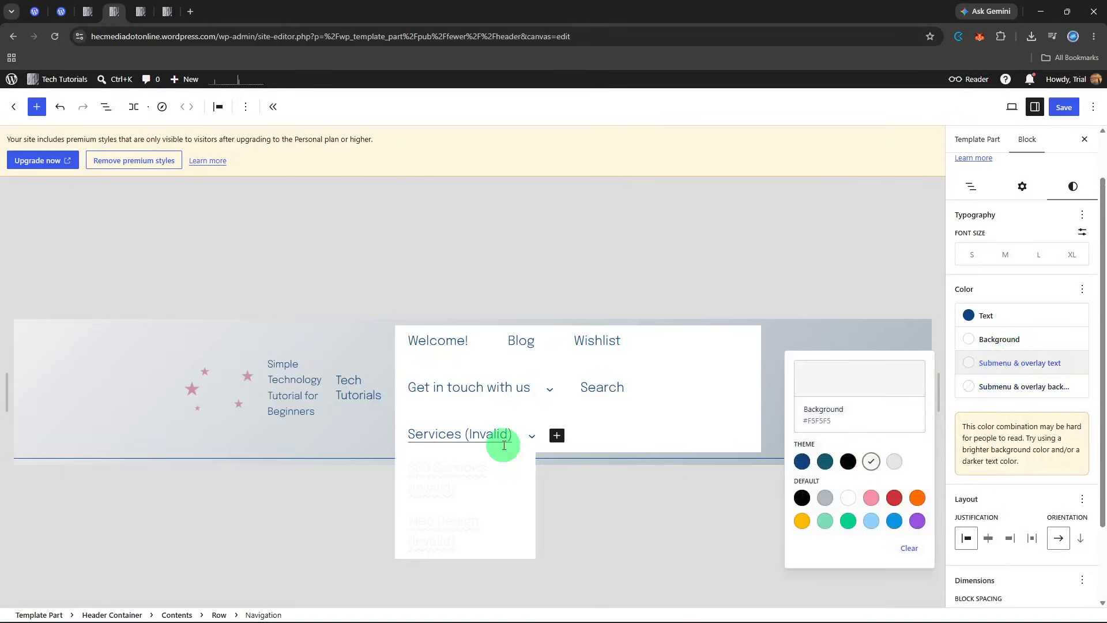
pyautogui.click(845, 465)
pyautogui.moveTo(488, 436)
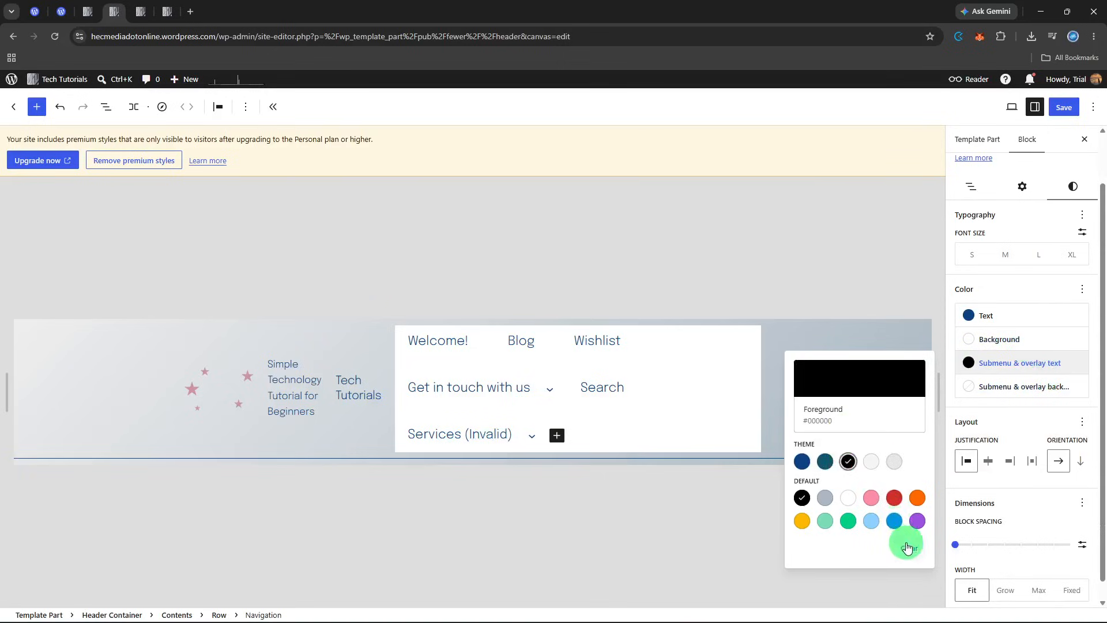
# Clear the navigation block's submenu and overlay text color and check the Services submenu
pyautogui.click(907, 546)
pyautogui.moveTo(518, 436)
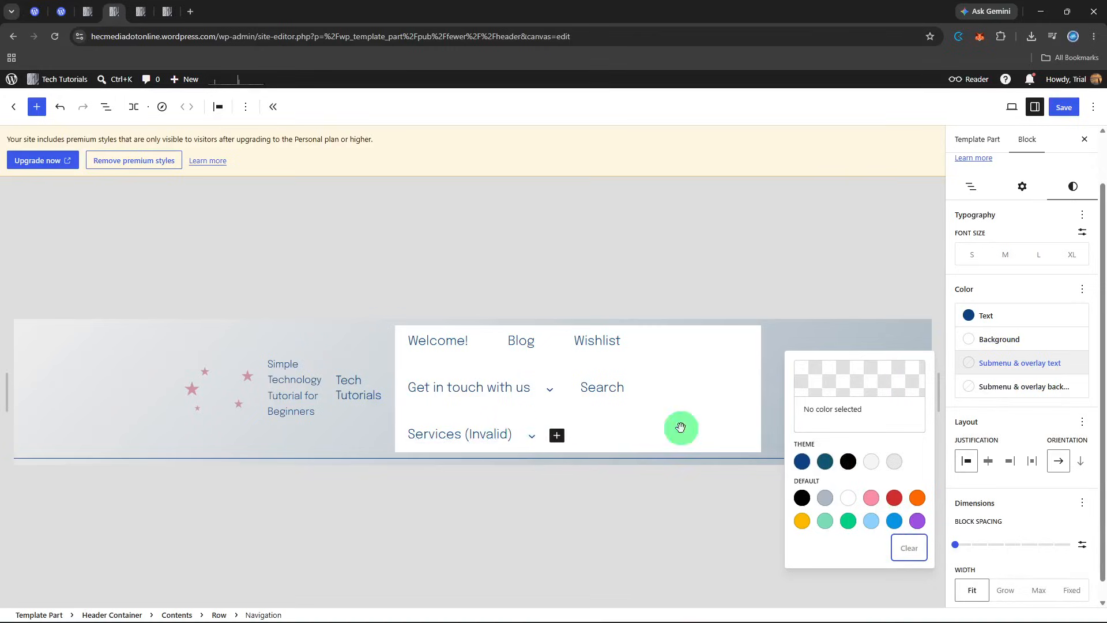
pyautogui.click(1056, 283)
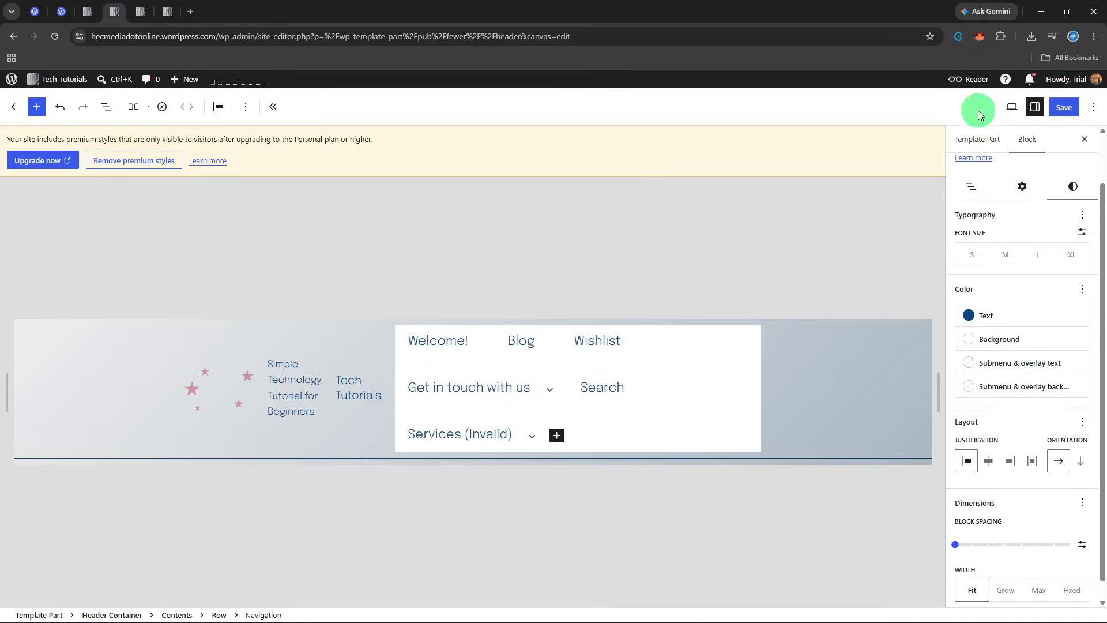
# Preview the header in the mobile viewport
pyautogui.click(1011, 107)
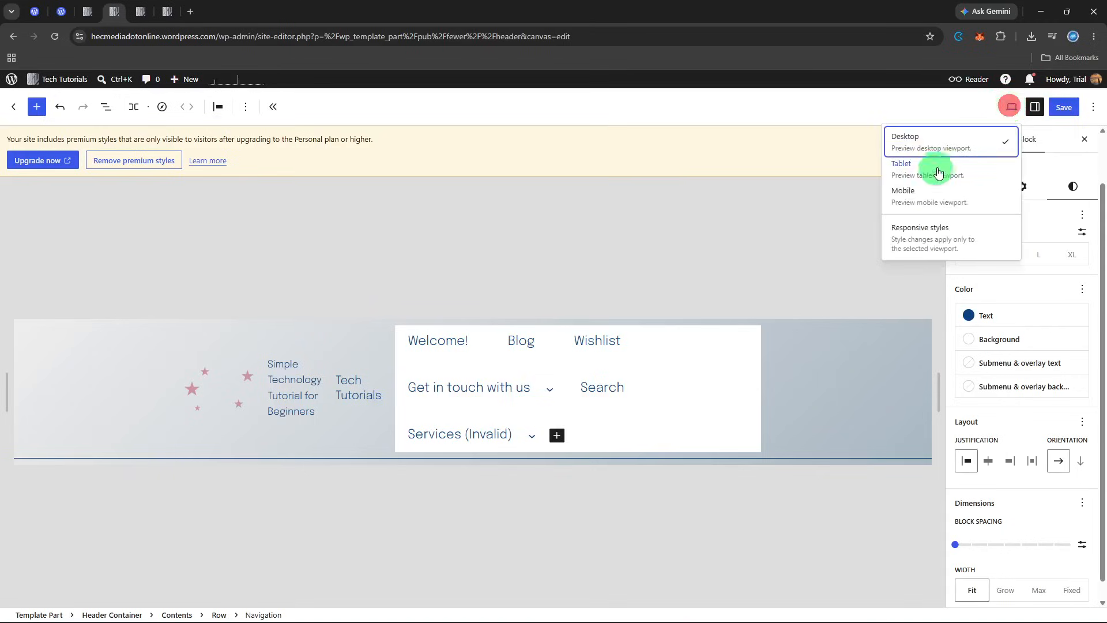
pyautogui.click(921, 193)
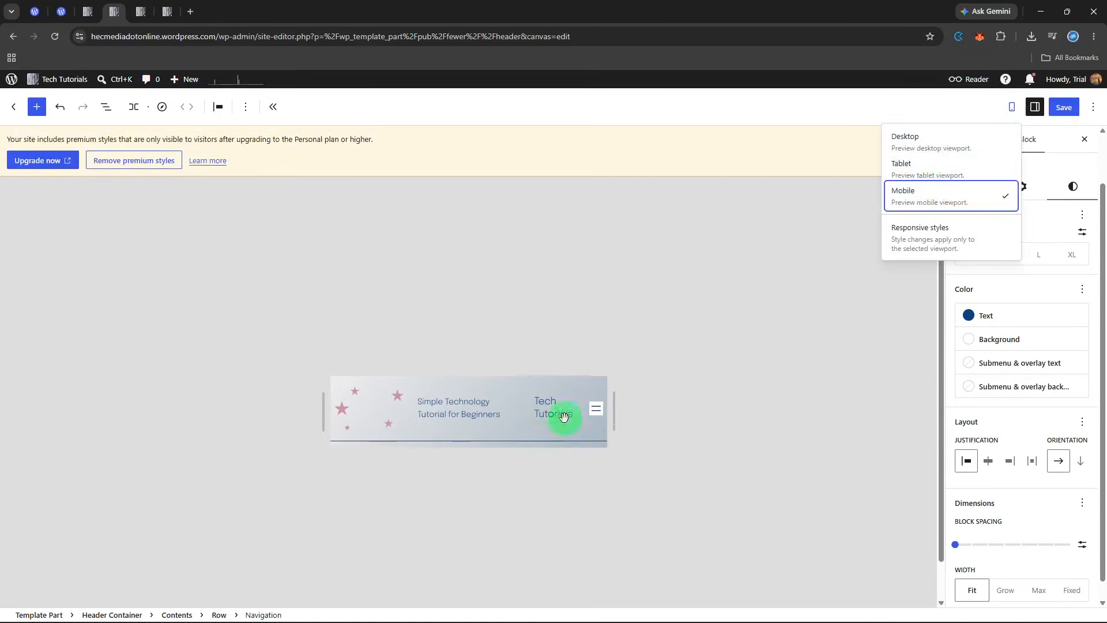
# Open the navigation overlay menu in the mobile preview, examine its links and submenu items, and close it
pyautogui.click(596, 408)
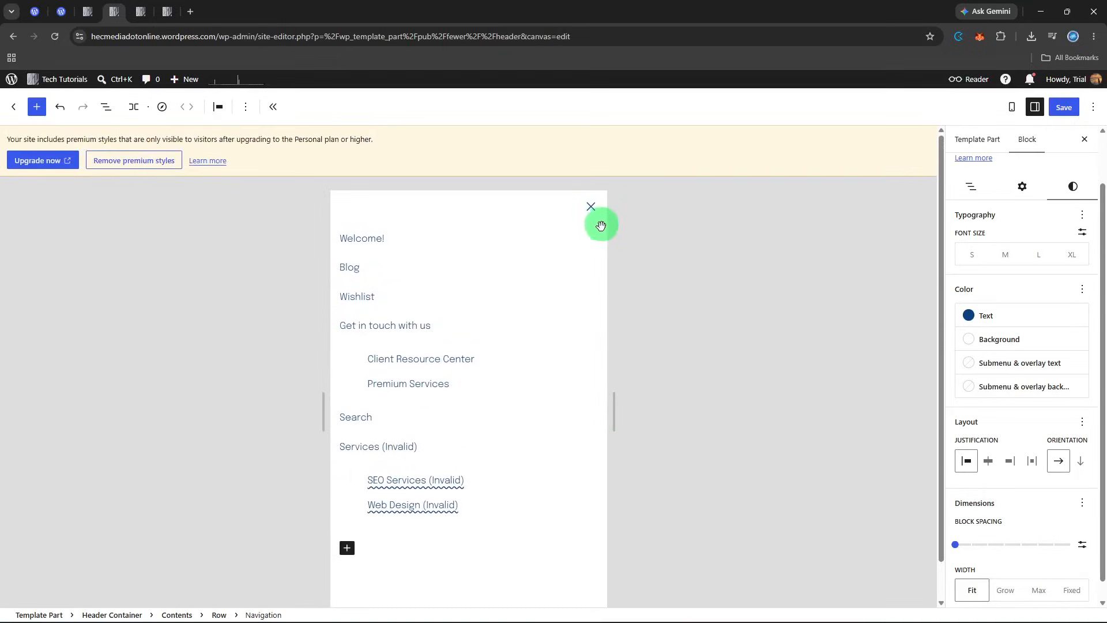
pyautogui.click(591, 206)
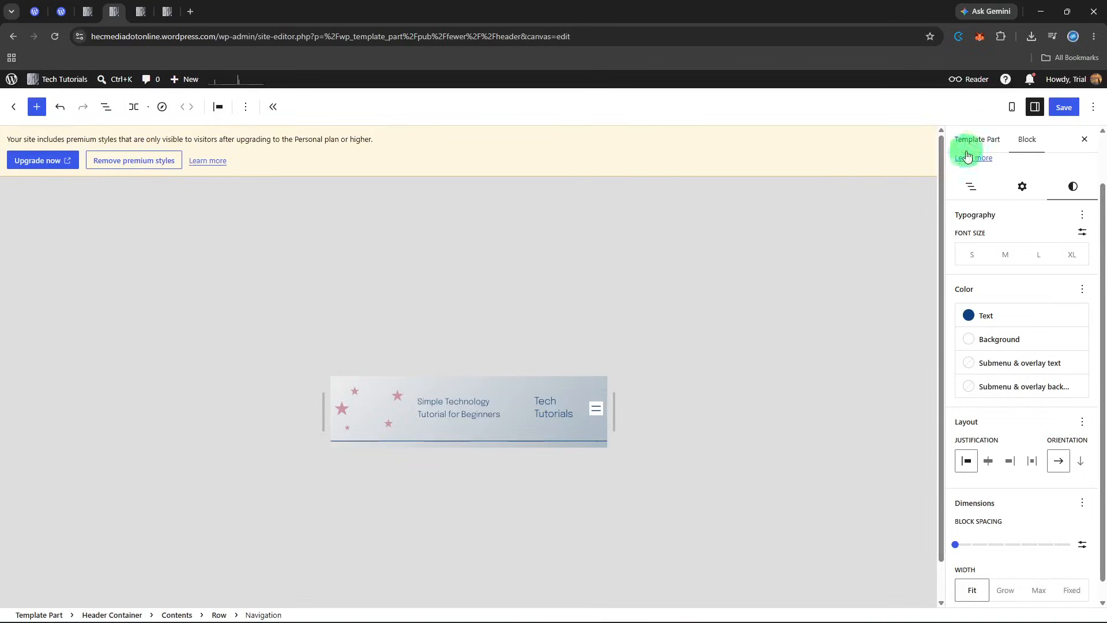
# Save the header template part and return the preview to the desktop viewport
pyautogui.click(1050, 107)
pyautogui.click(999, 110)
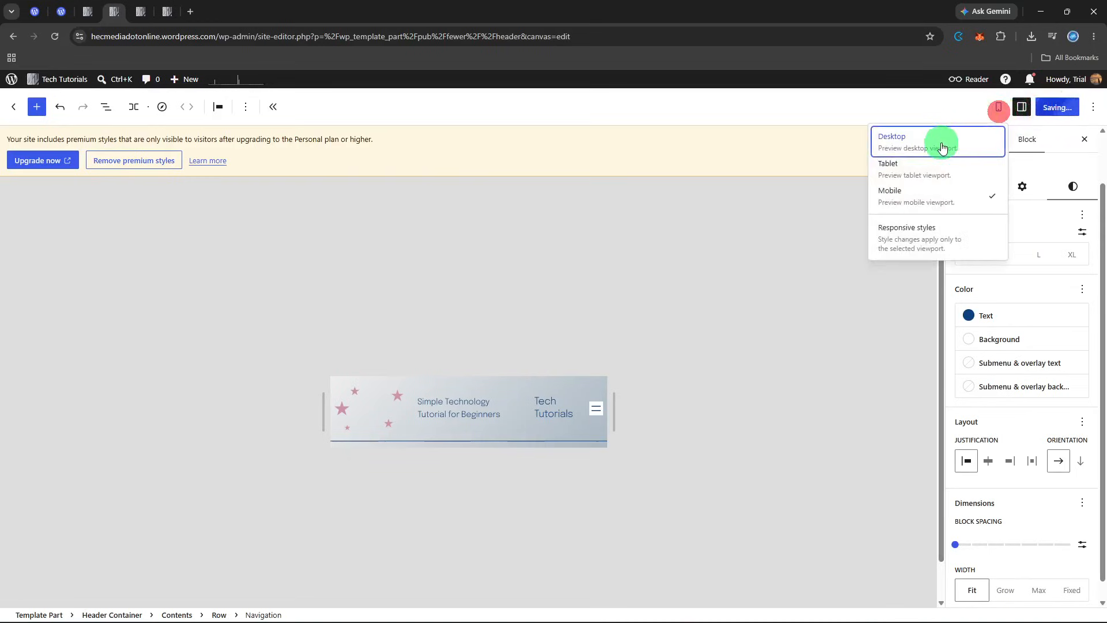
pyautogui.click(942, 145)
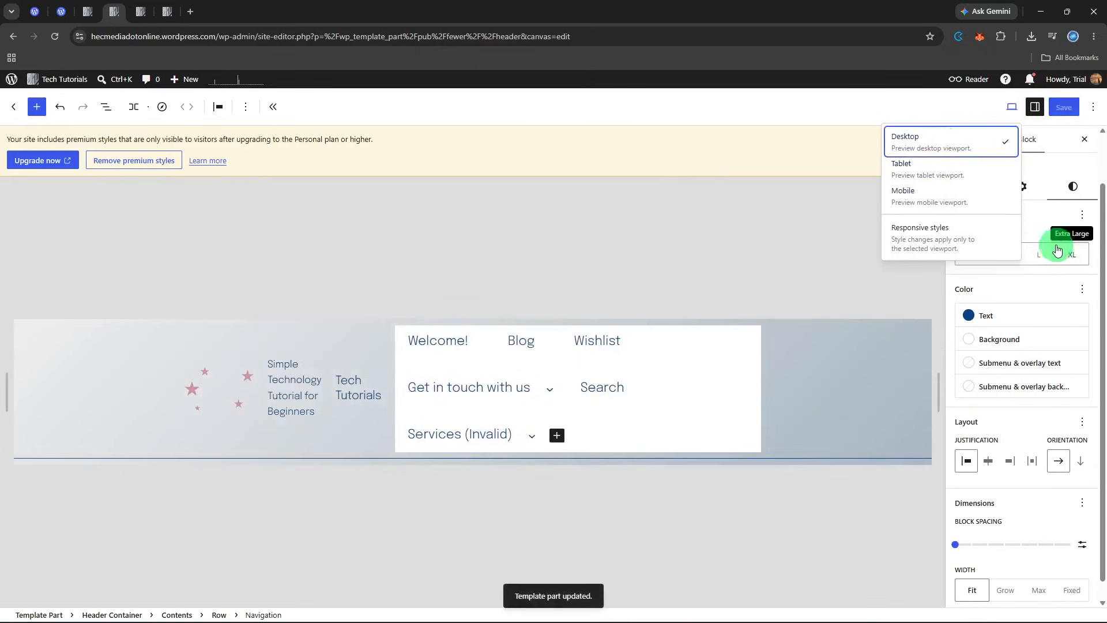
pyautogui.moveTo(522, 443)
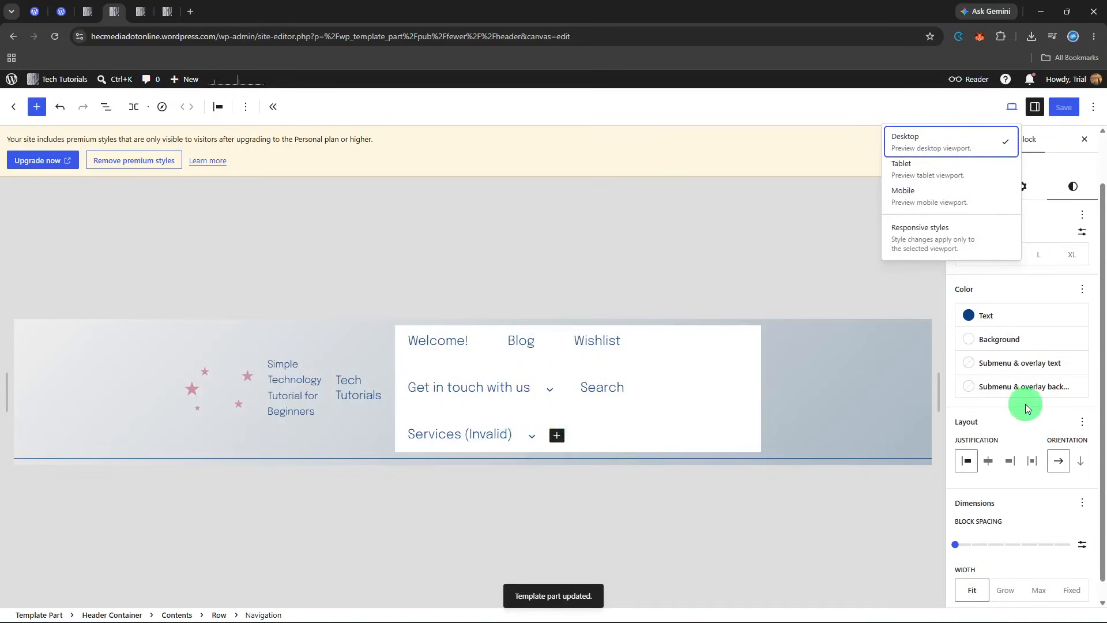
pyautogui.click(1045, 290)
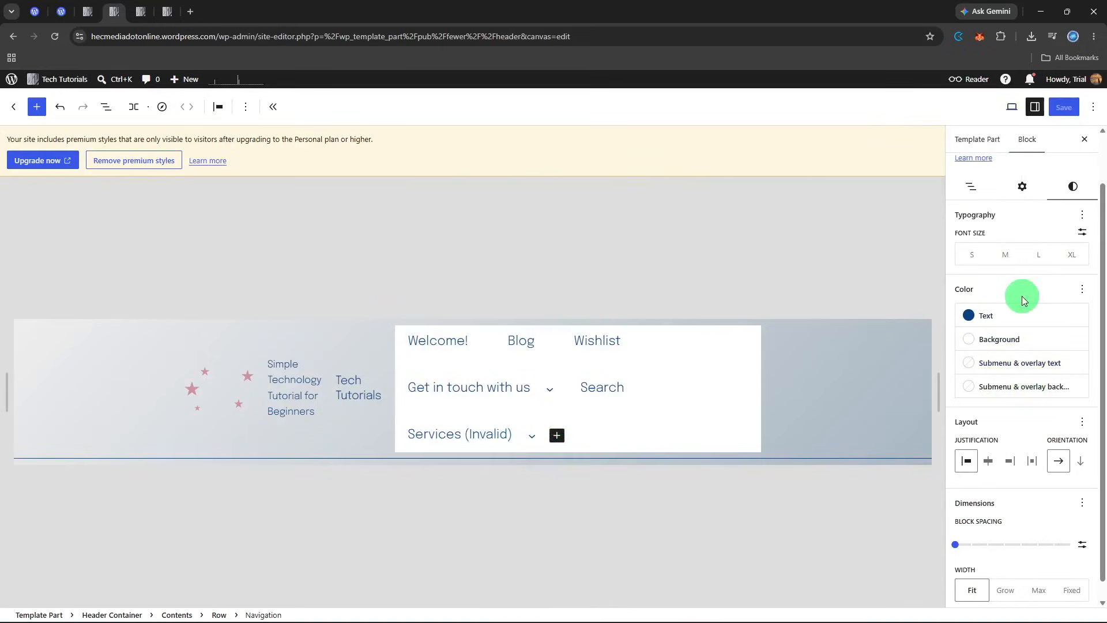
# Try the navigation block's submenu arrow off and back on, and set the submenu visibility to the Click option
pyautogui.click(663, 424)
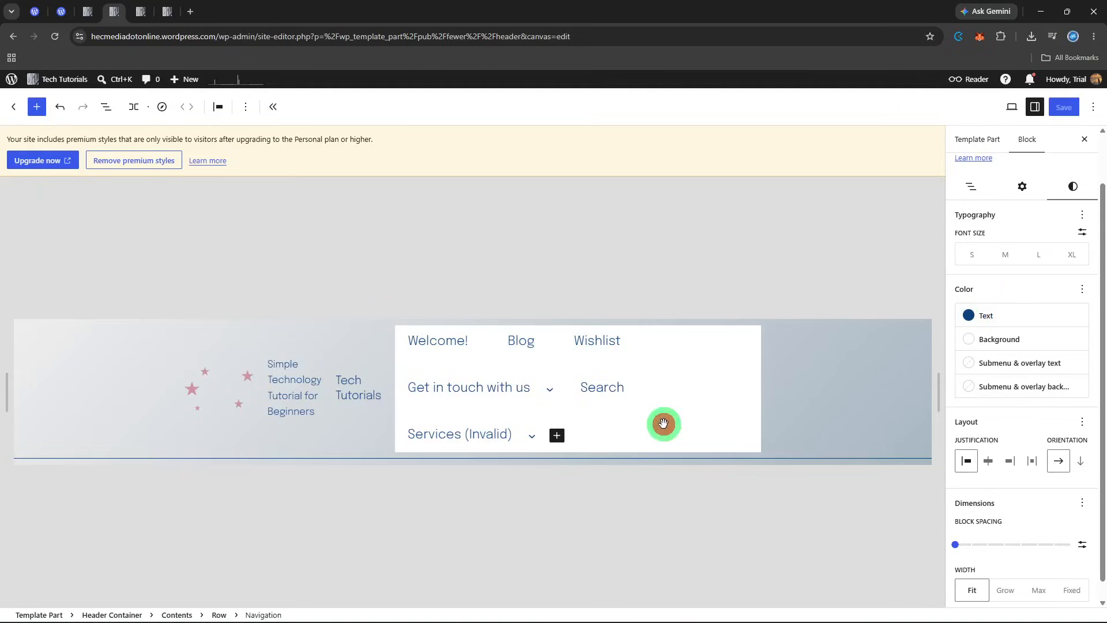
pyautogui.scroll(1, 1008, 340)
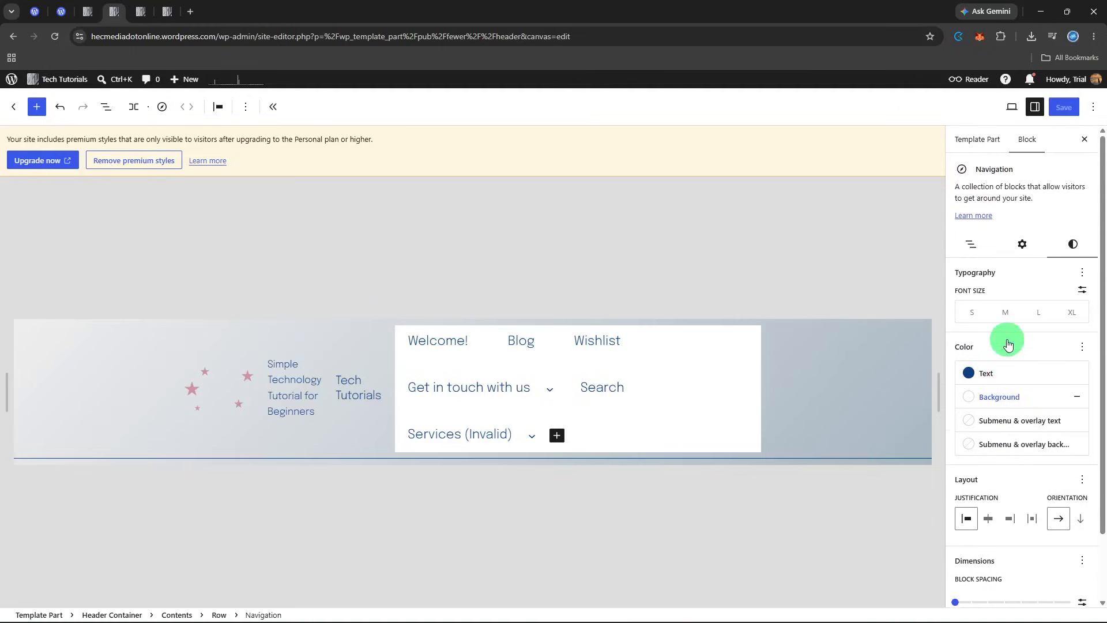
pyautogui.click(711, 368)
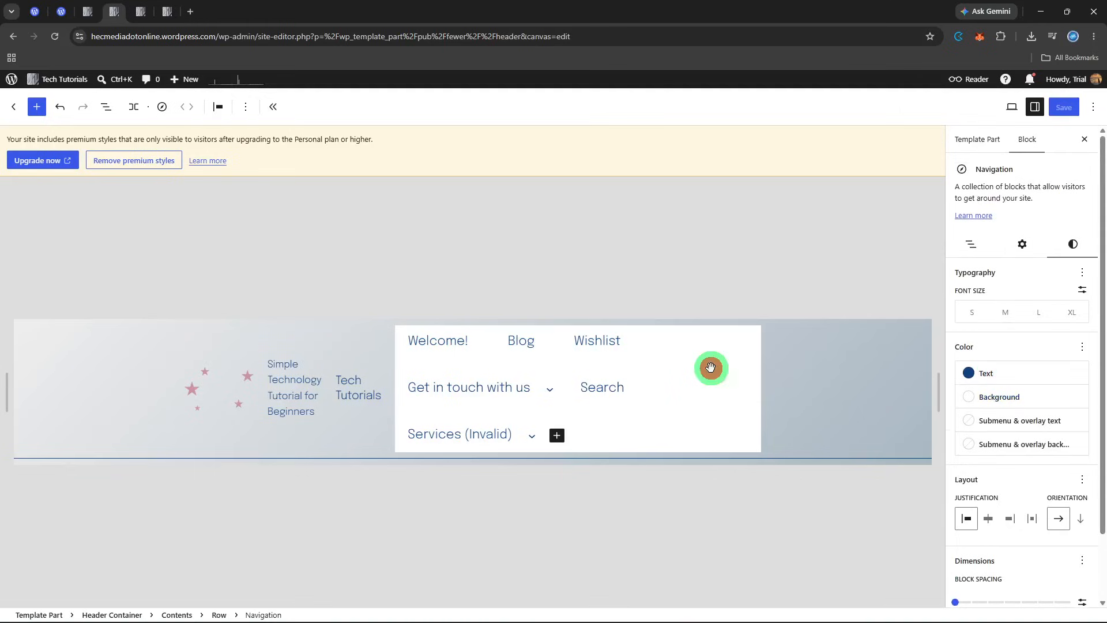
pyautogui.click(1022, 244)
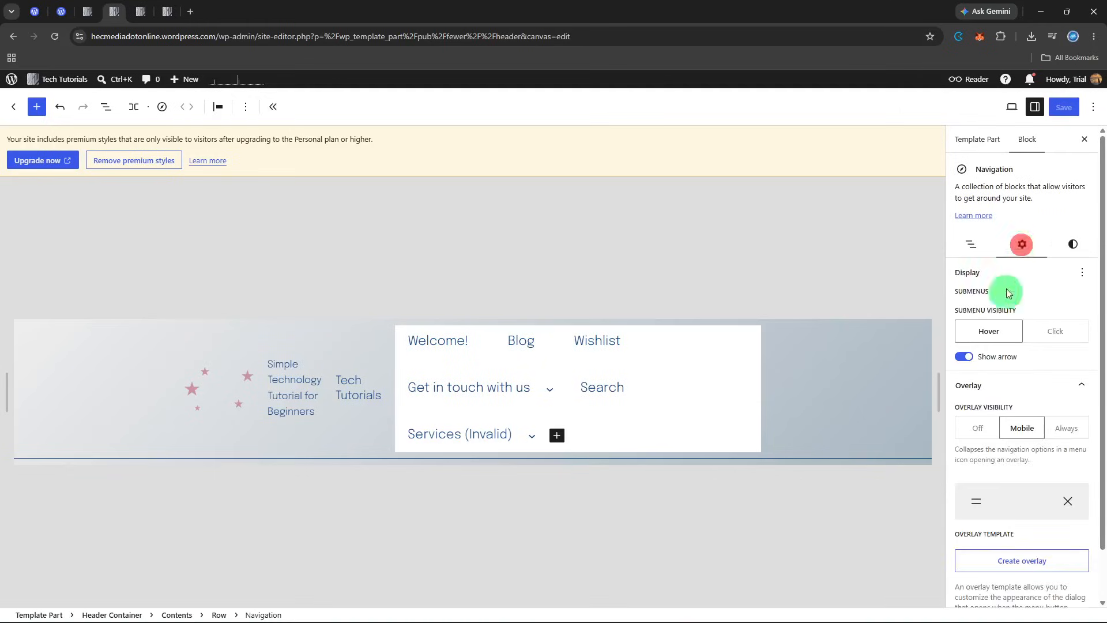
pyautogui.click(964, 358)
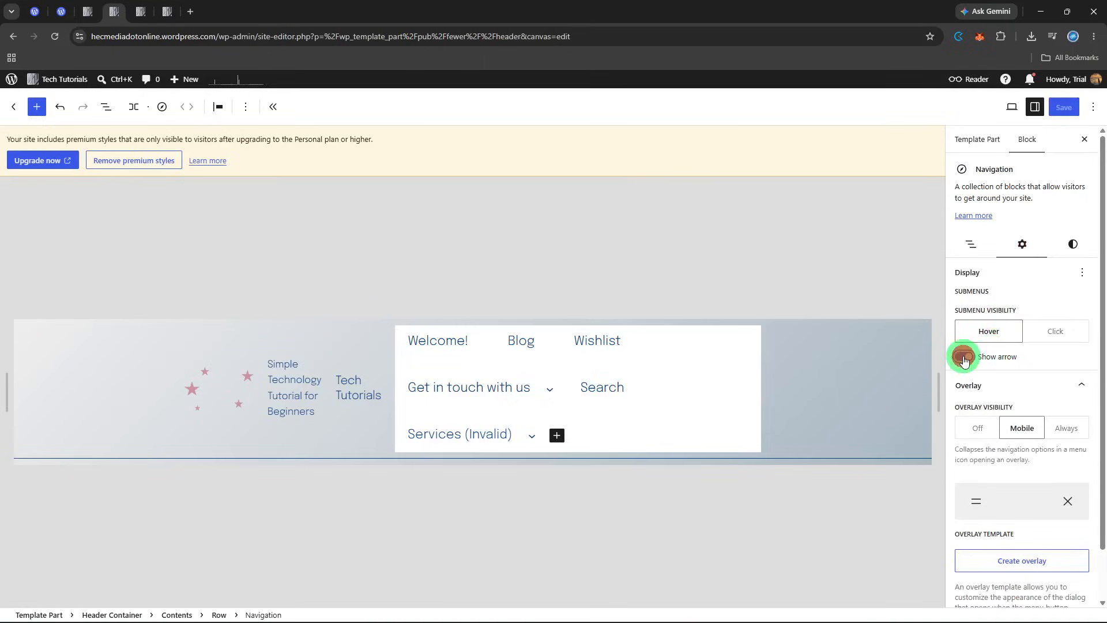
pyautogui.click(964, 358)
pyautogui.click(1048, 339)
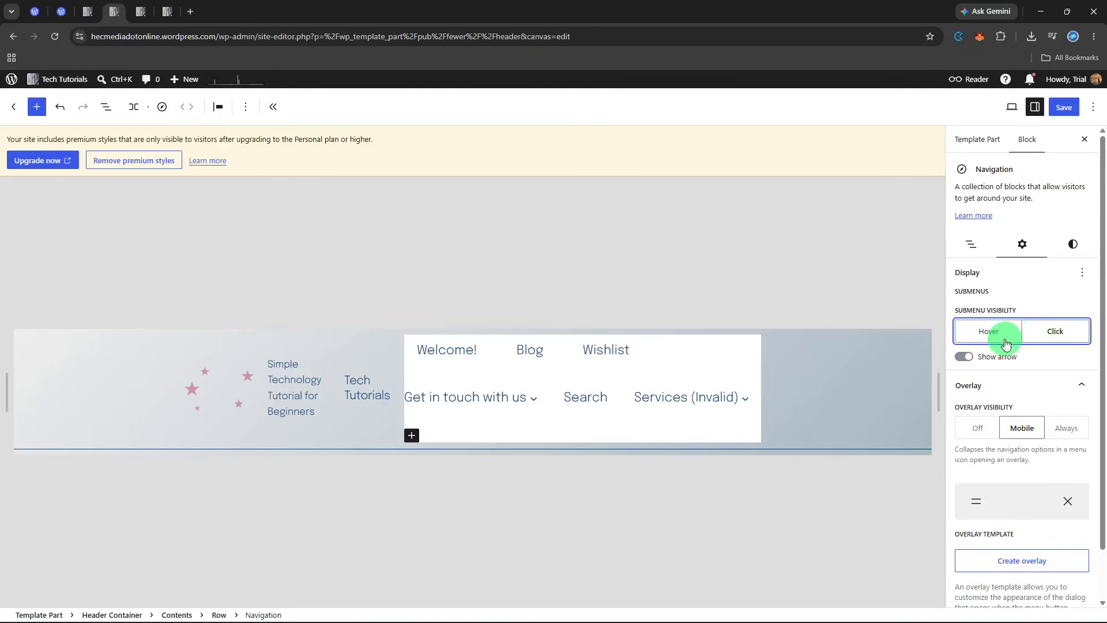
# Set the navigation block's overlay visibility to Off
pyautogui.click(976, 428)
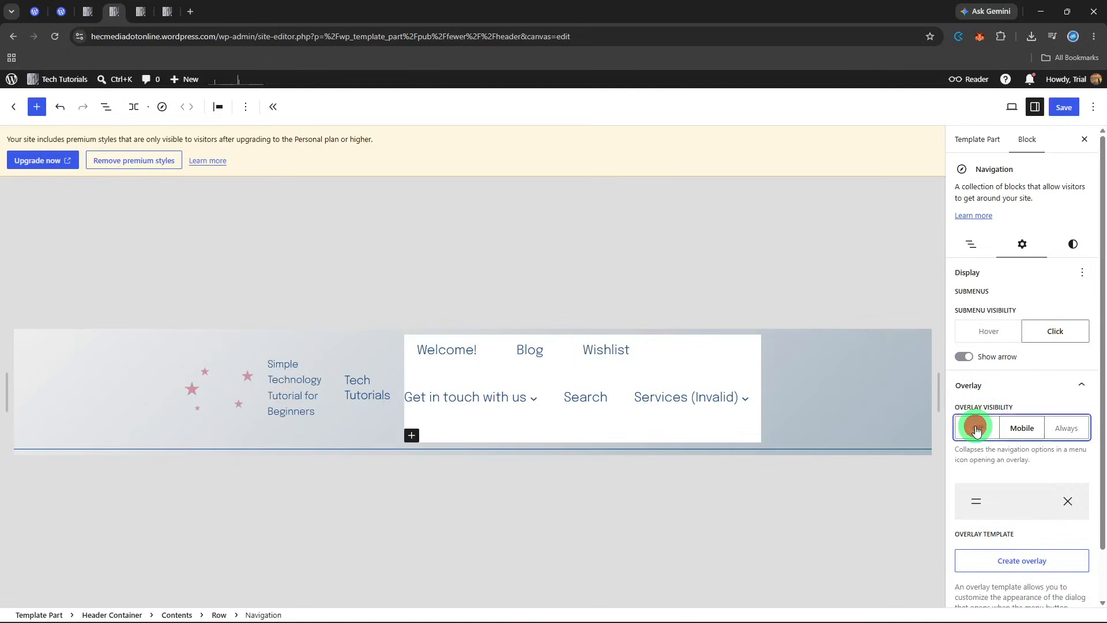